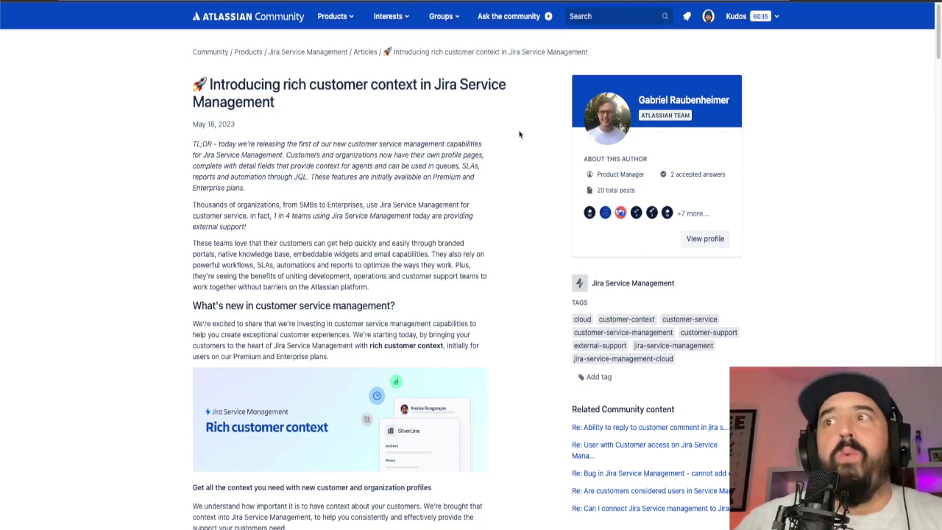
Scroll through the Migration Assistant home to review its totals: 3 groups, 6 users, 15 projects, 263 issues.
scroll(419, 213, "down", 3)
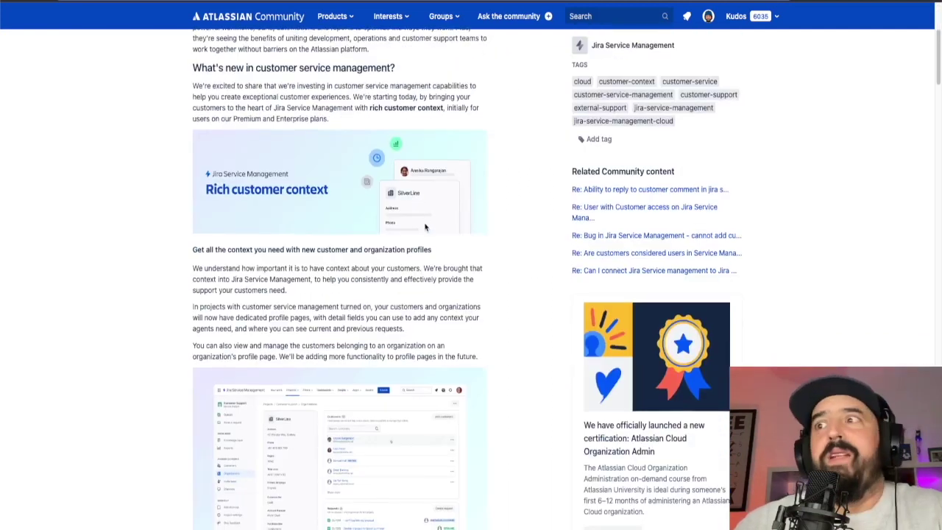
scroll(419, 218, "down", 5)
scroll(423, 224, "up", 4)
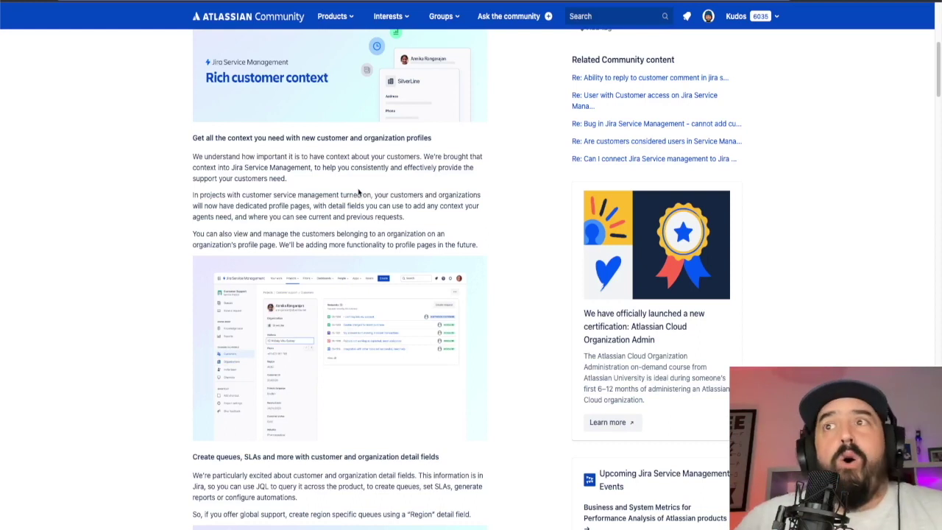
scroll(362, 230, "down", 3)
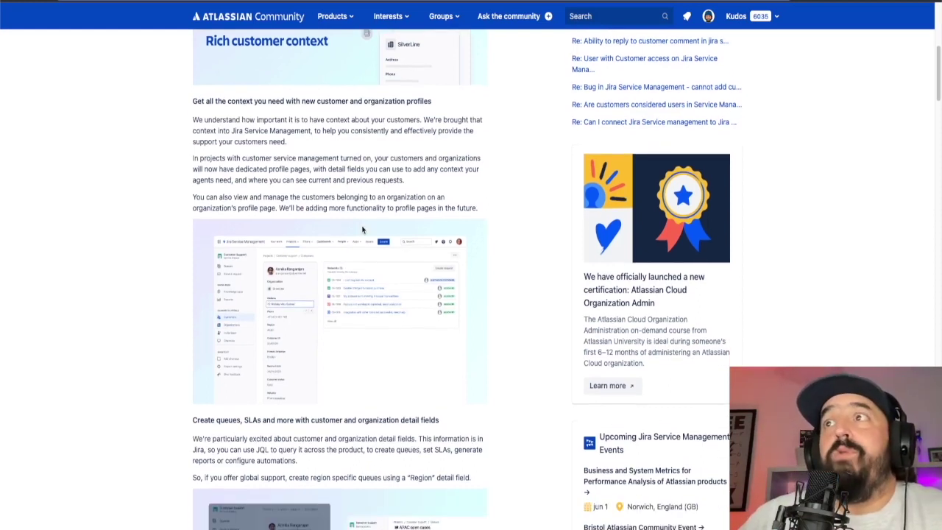
scroll(362, 229, "down", 7)
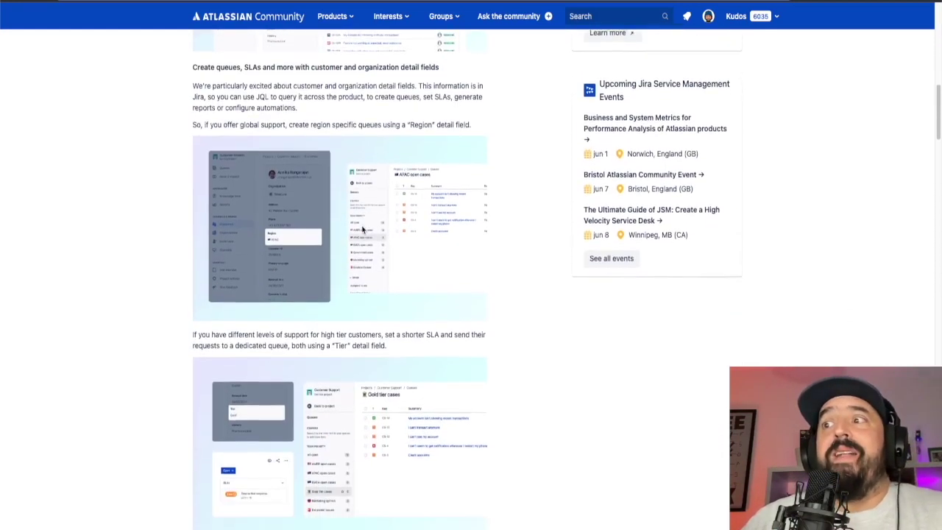
scroll(362, 230, "down", 2)
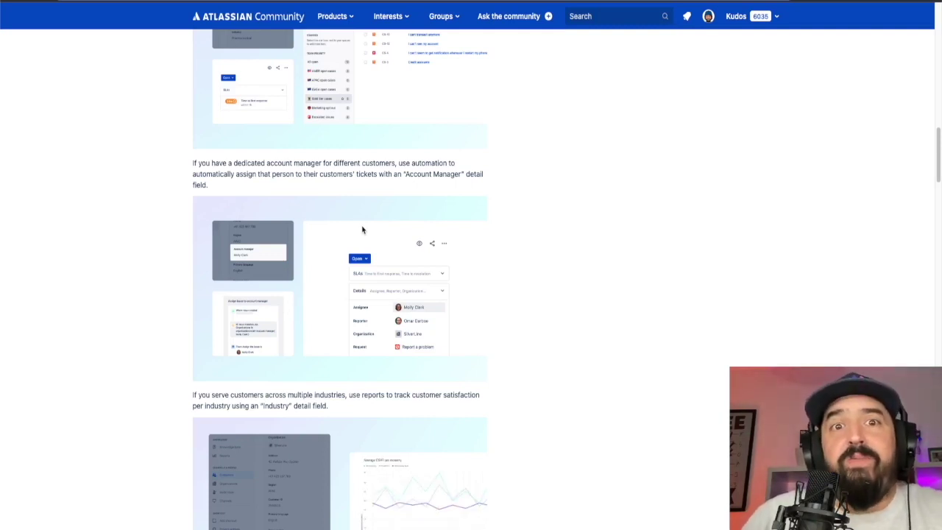
scroll(383, 220, "down", 3)
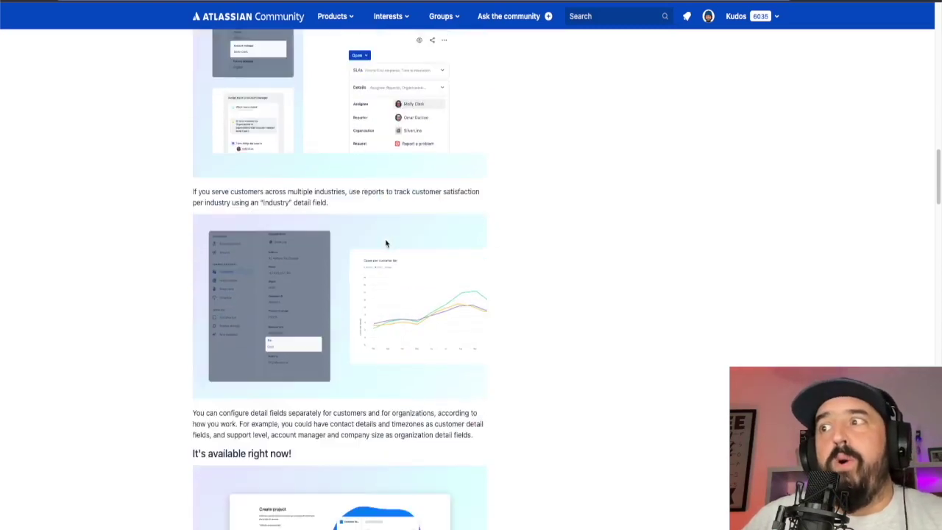
scroll(391, 286, "down", 1)
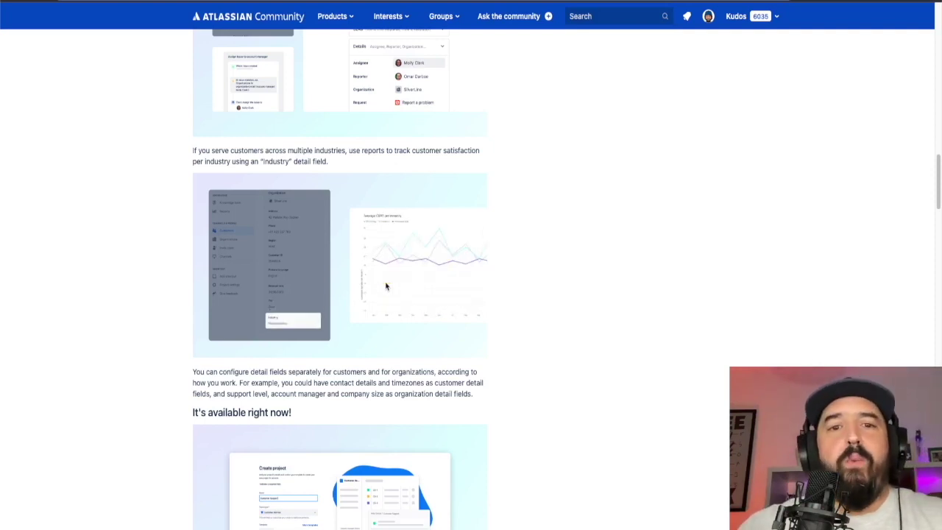
scroll(505, 250, "down", 3)
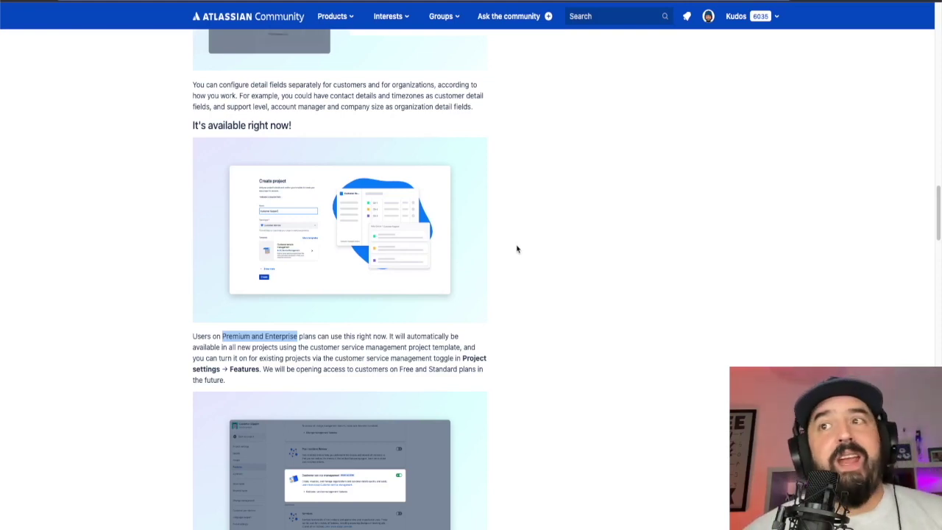
scroll(519, 245, "up", 15)
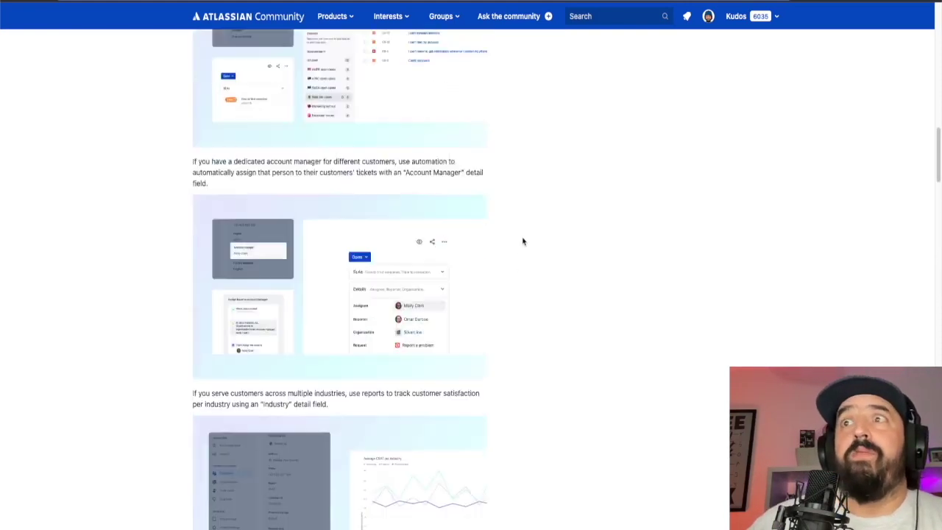
scroll(522, 241, "up", 3)
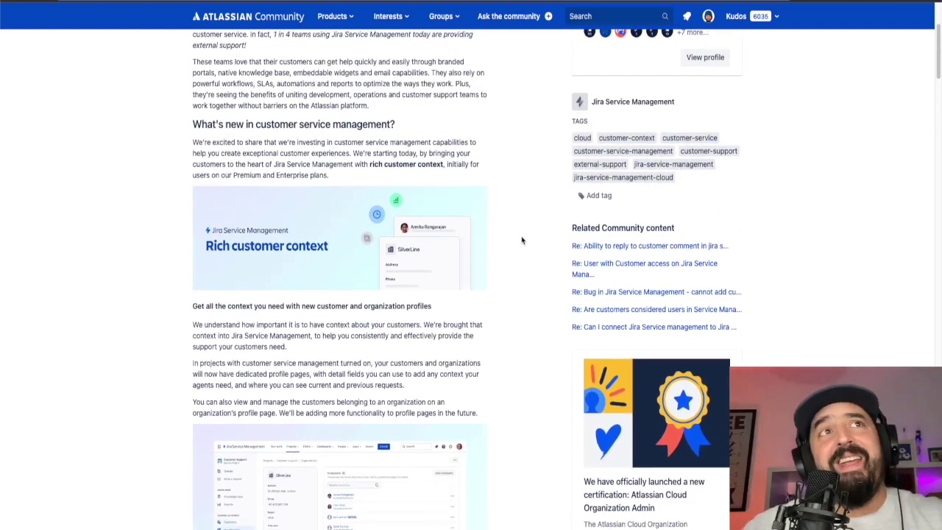
scroll(520, 239, "up", 3)
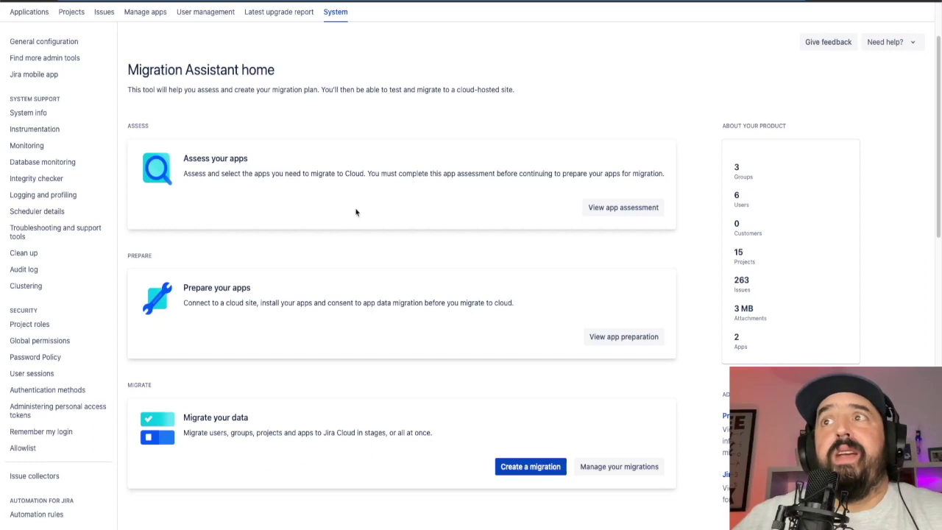
scroll(356, 218, "down", 1)
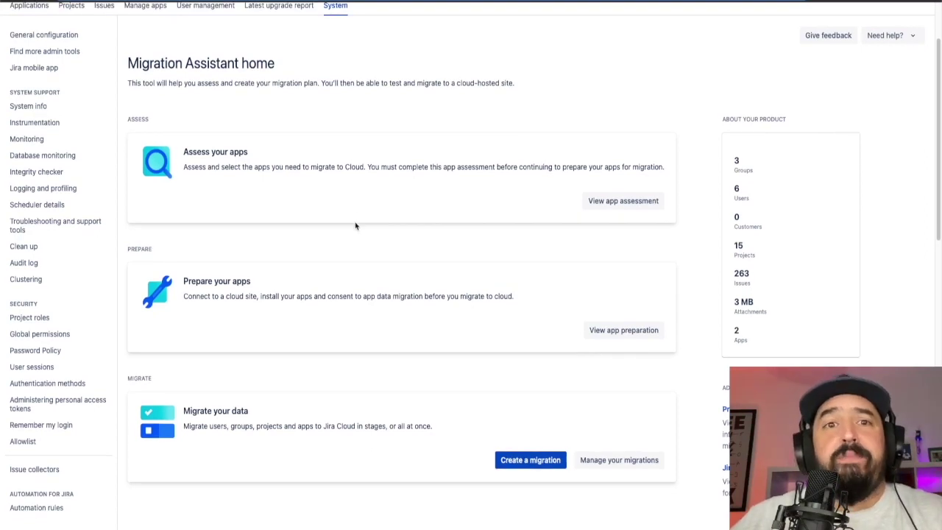
scroll(356, 226, "up", 1)
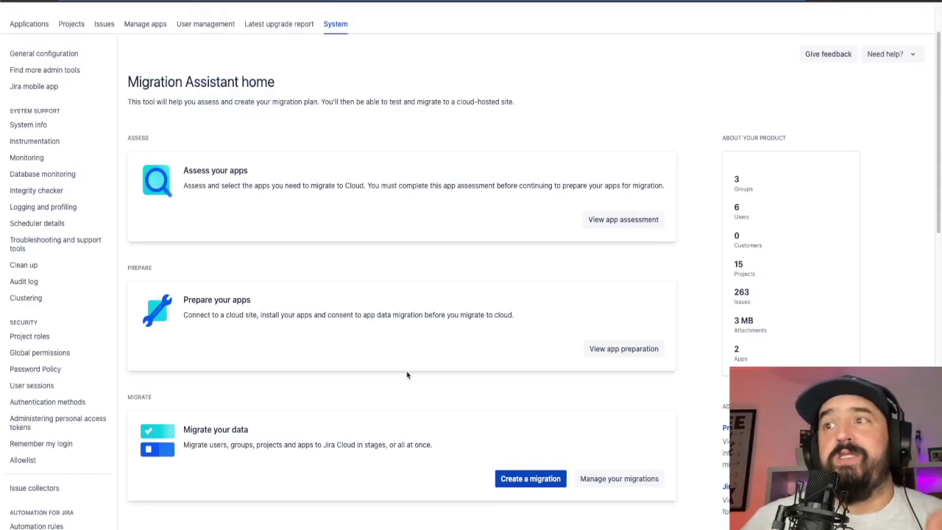
scroll(407, 376, "down", 2)
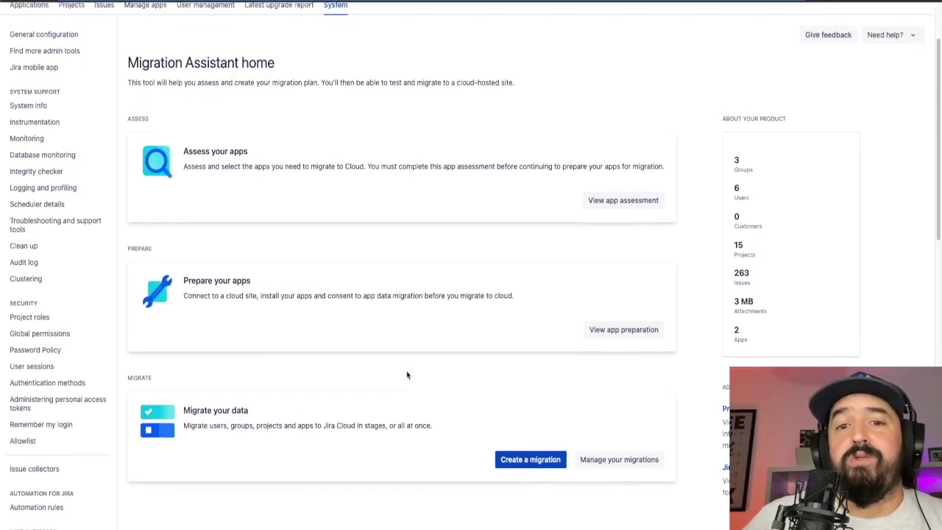
Create a new migration named 'The Deiser Connection Migration 2', keeping the destination cloud site.
left_click(530, 404)
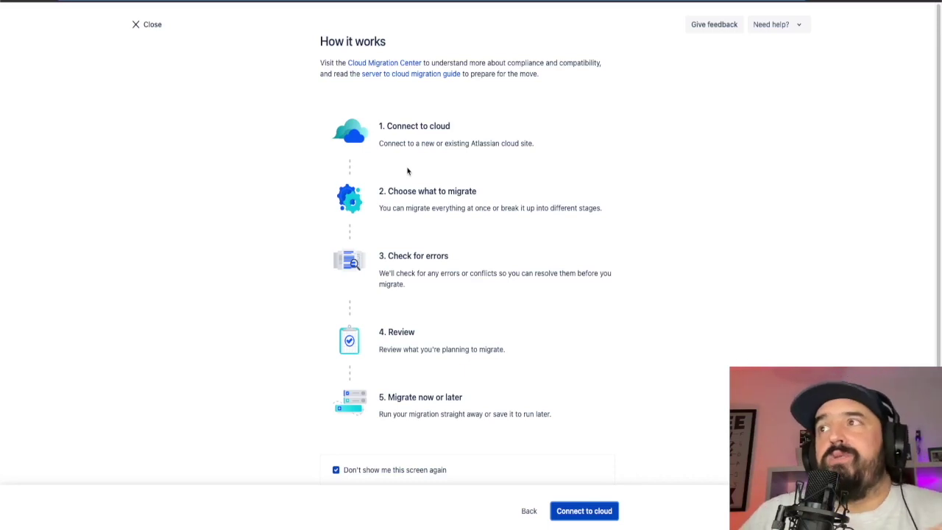
left_click(582, 514)
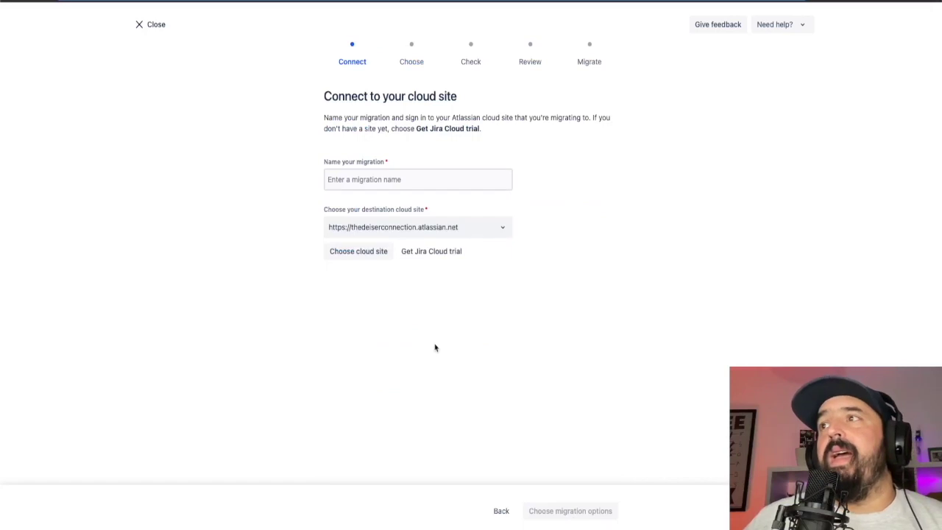
left_click(395, 180)
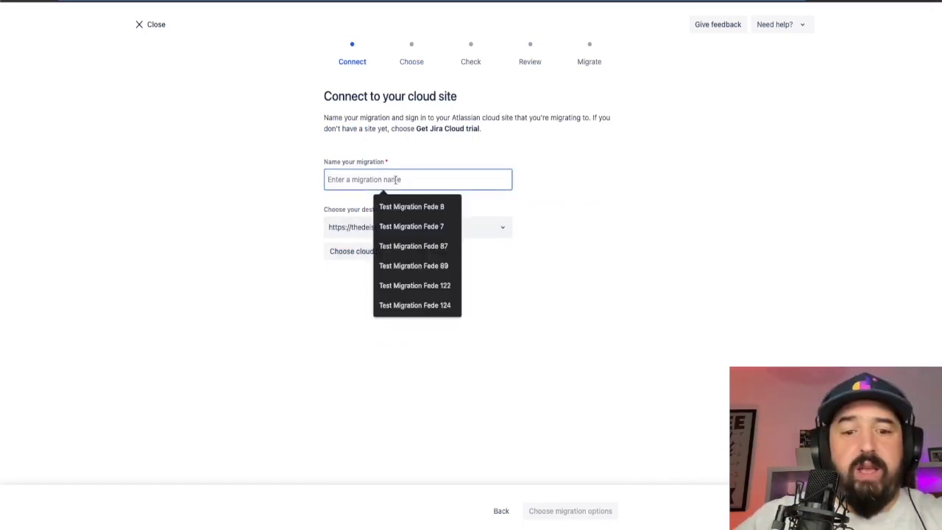
type("The")
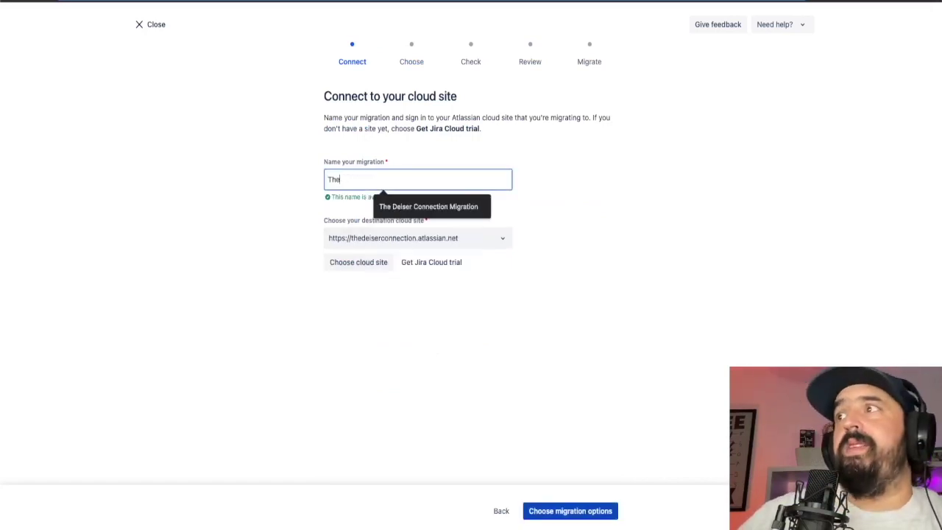
key("Down")
key("Return")
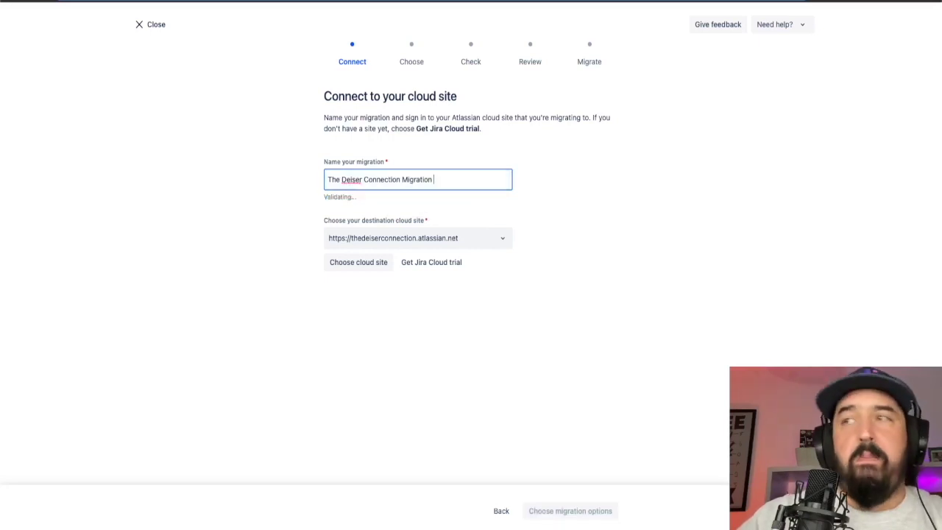
type("2")
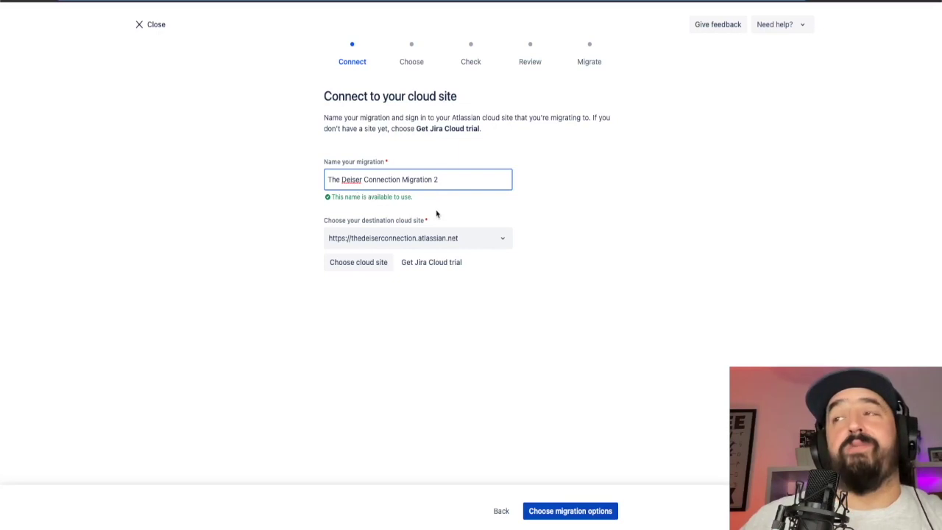
Choose to select migration items individually and skip Advanced Roadmaps plans (0 plans).
left_click(585, 515)
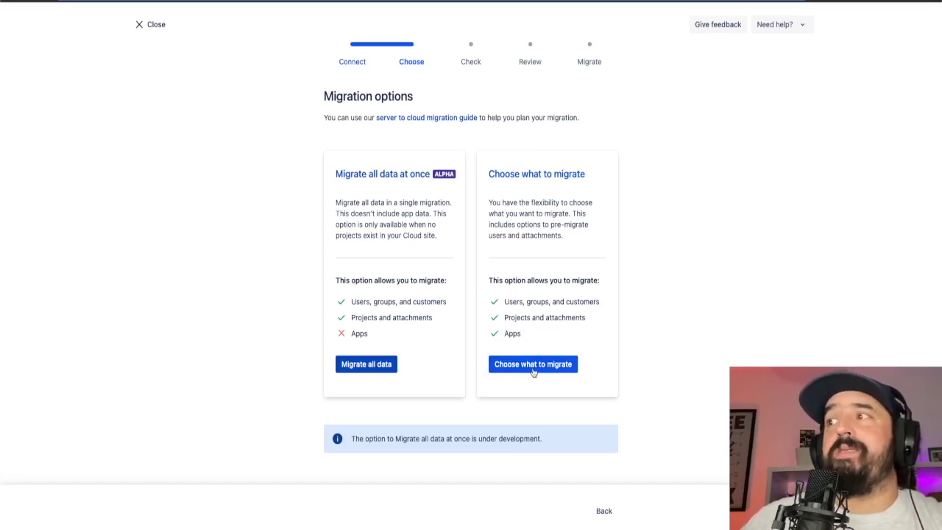
left_click(534, 367)
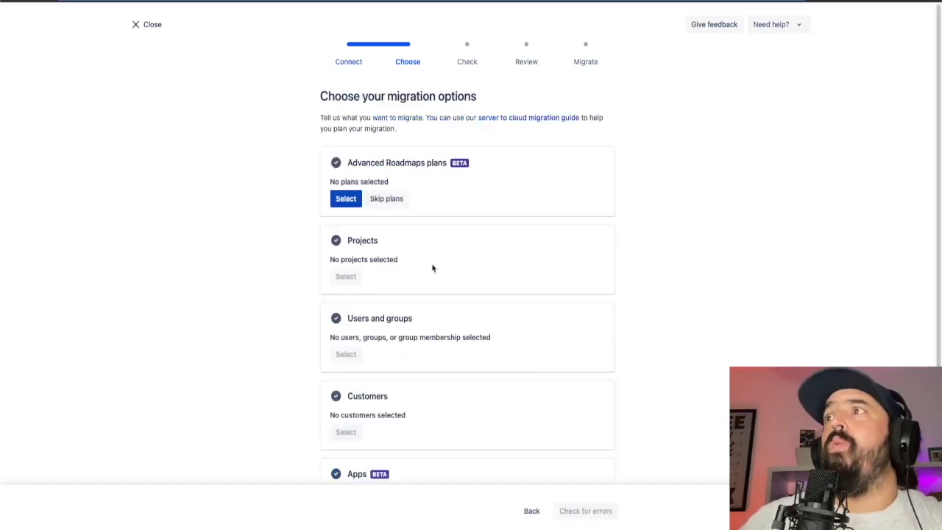
scroll(463, 288, "down", 1)
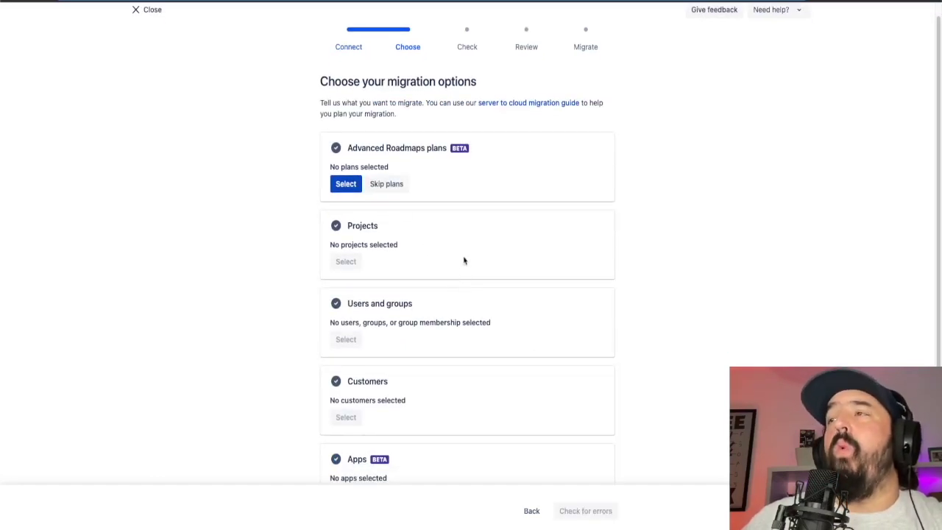
scroll(464, 260, "down", 2)
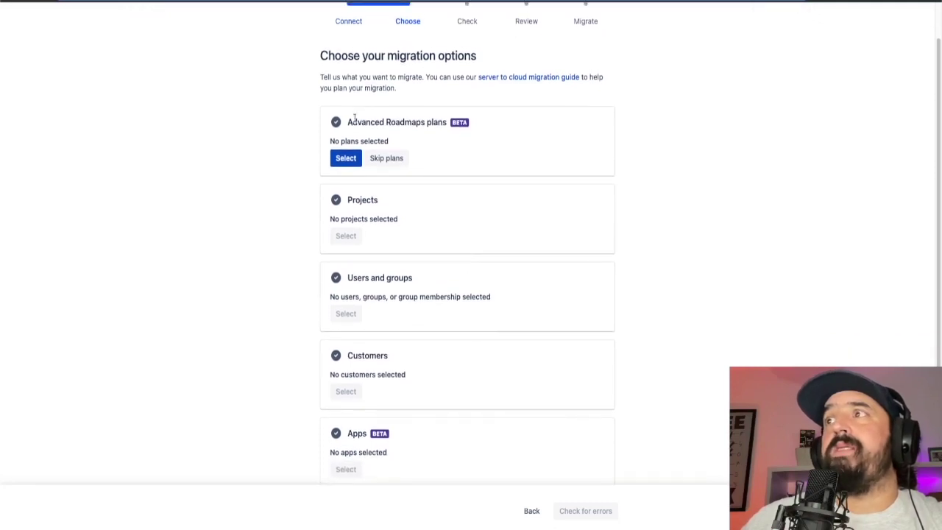
left_click_drag(347, 124, 426, 123)
left_click(389, 157)
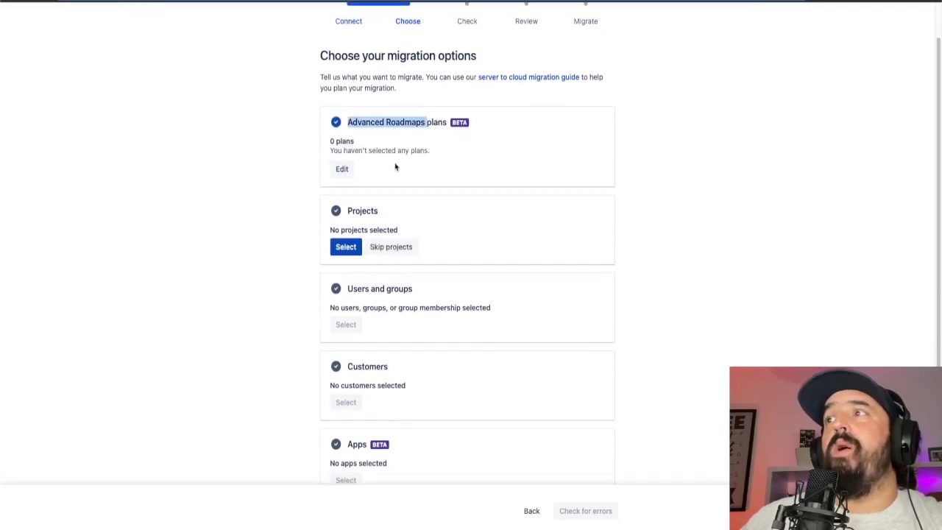
Add Dragon Ball, isometric app, One piece and Project 1 to the migration (75 issues, 66 KB).
left_click(345, 246)
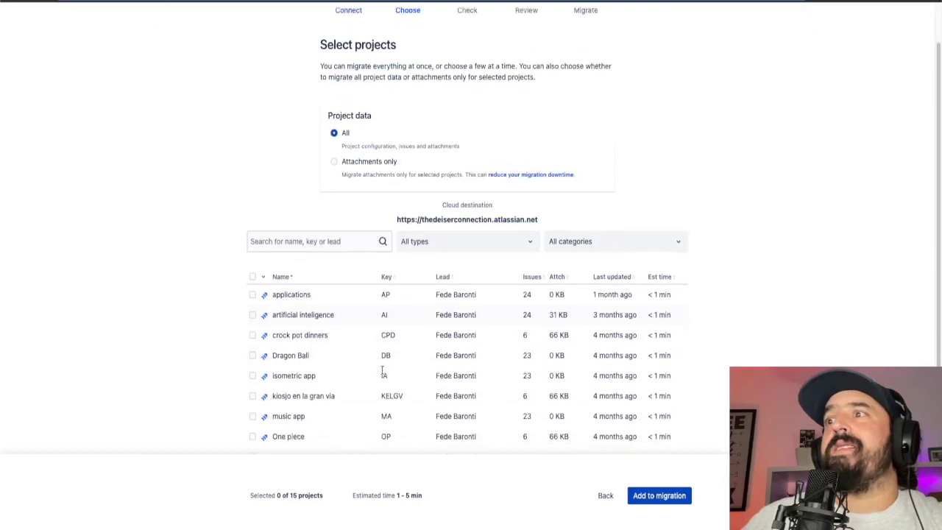
scroll(382, 371, "down", 1)
left_click(252, 308)
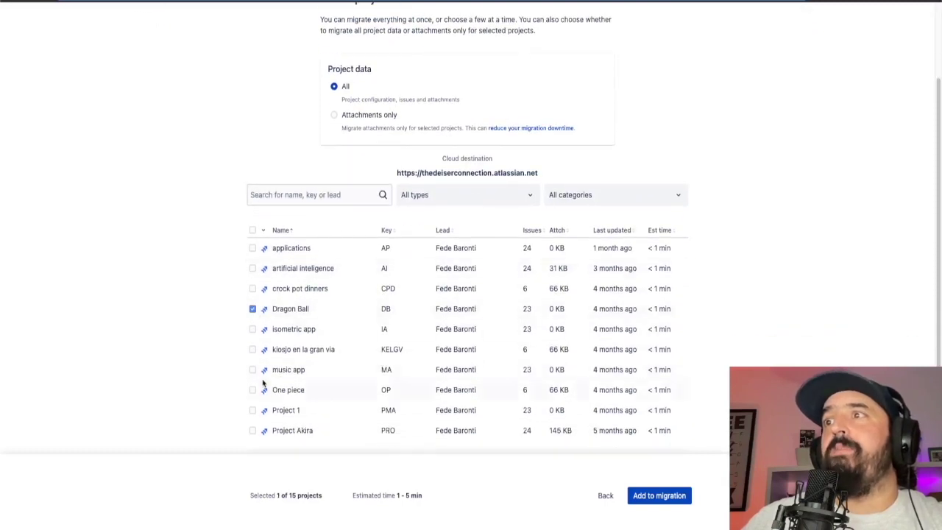
left_click(253, 329)
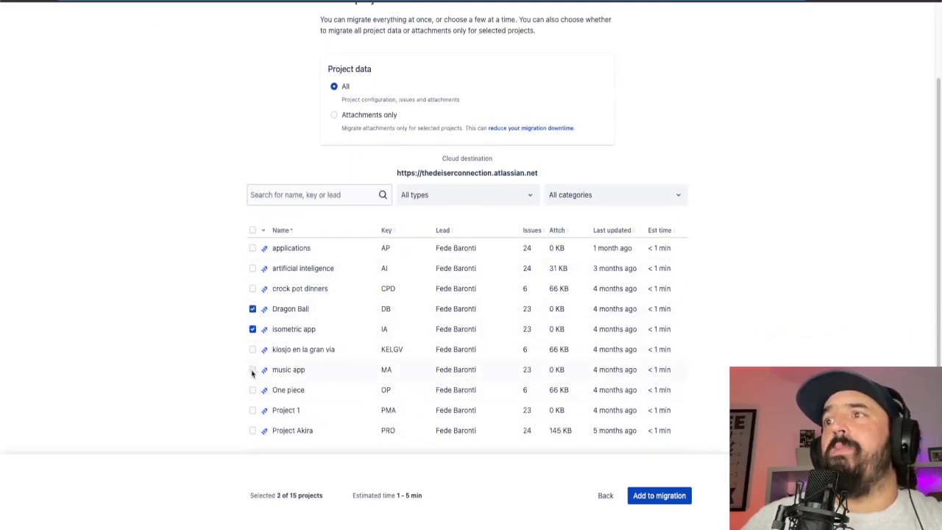
left_click(252, 390)
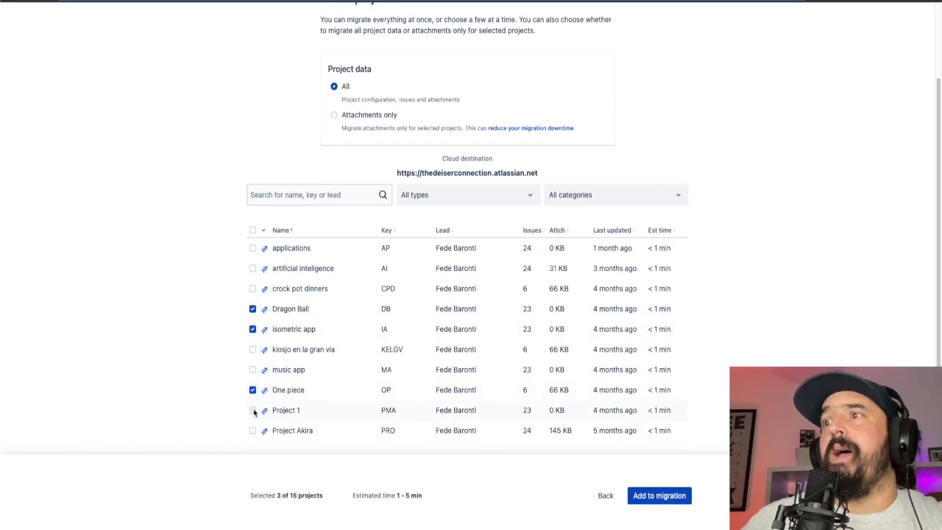
left_click(252, 410)
left_click(659, 495)
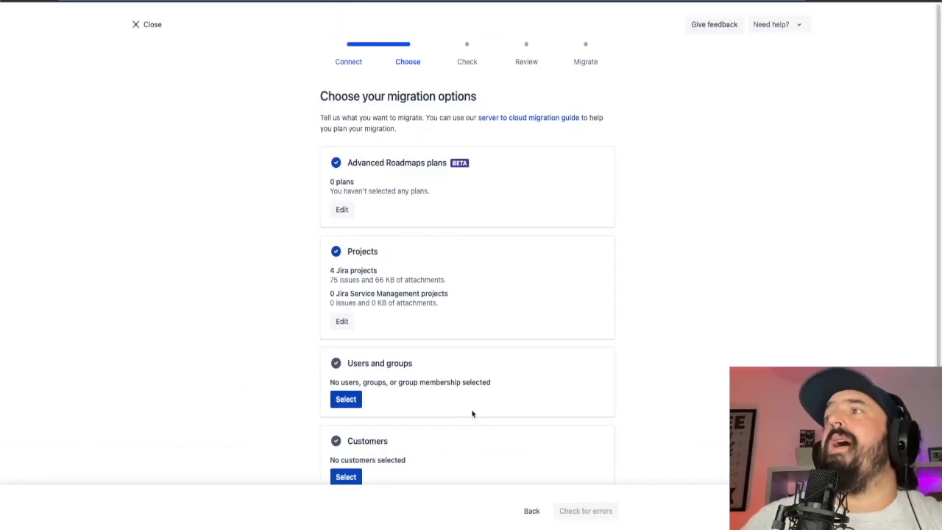
scroll(493, 403, "down", 3)
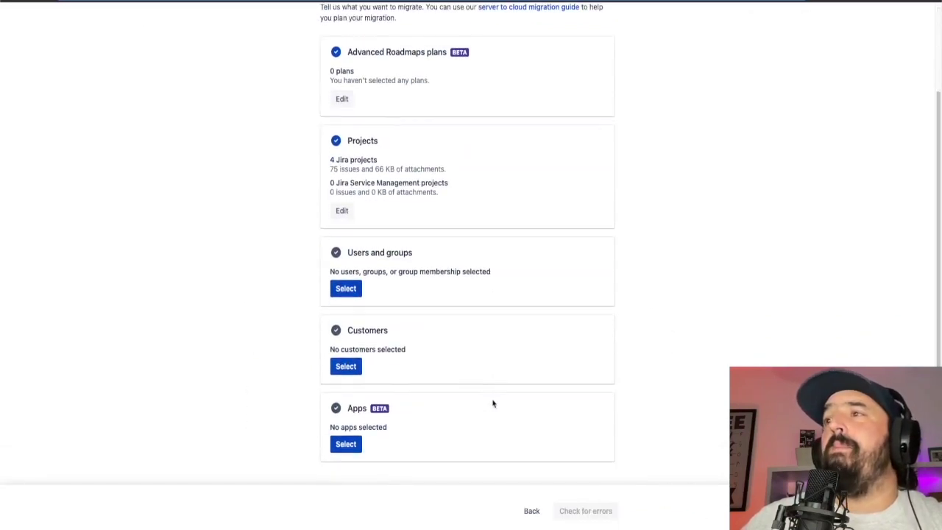
Include all users and groups from the Jira directory, preserving group memberships.
left_click(347, 288)
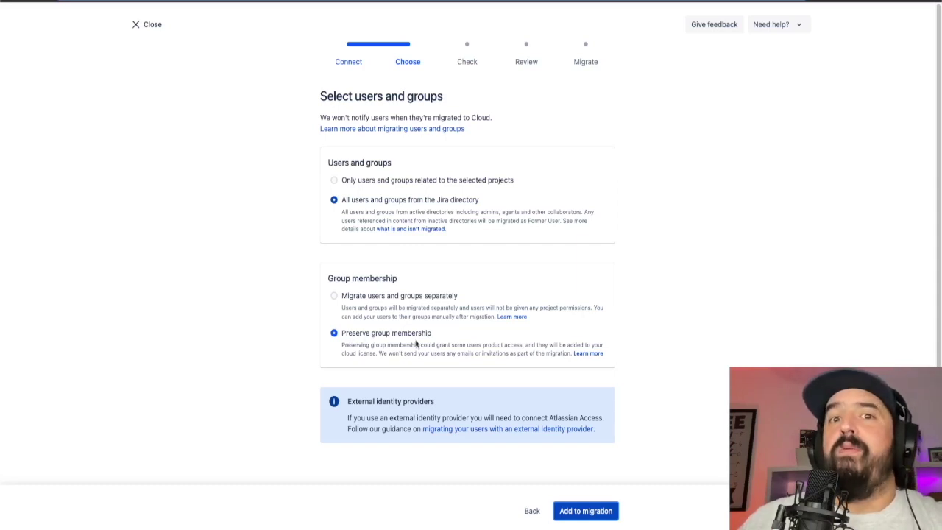
left_click(584, 513)
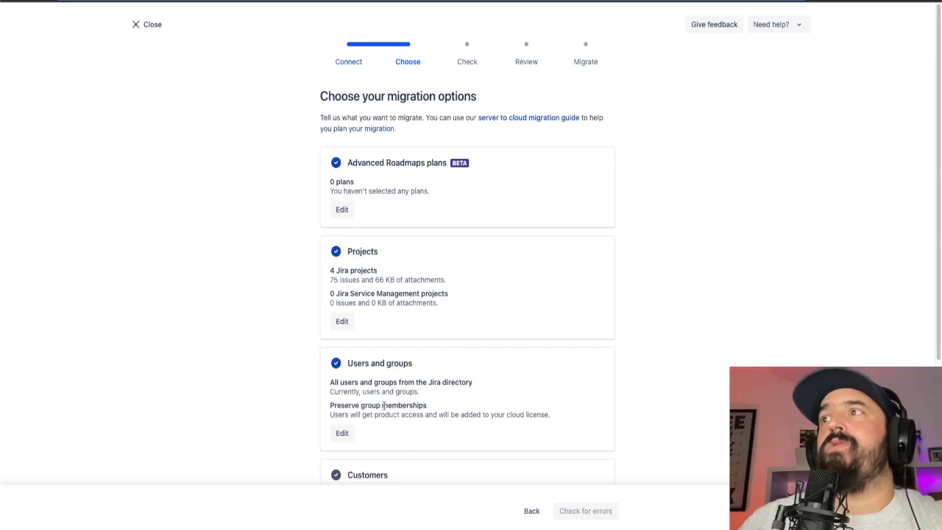
scroll(455, 382, "down", 3)
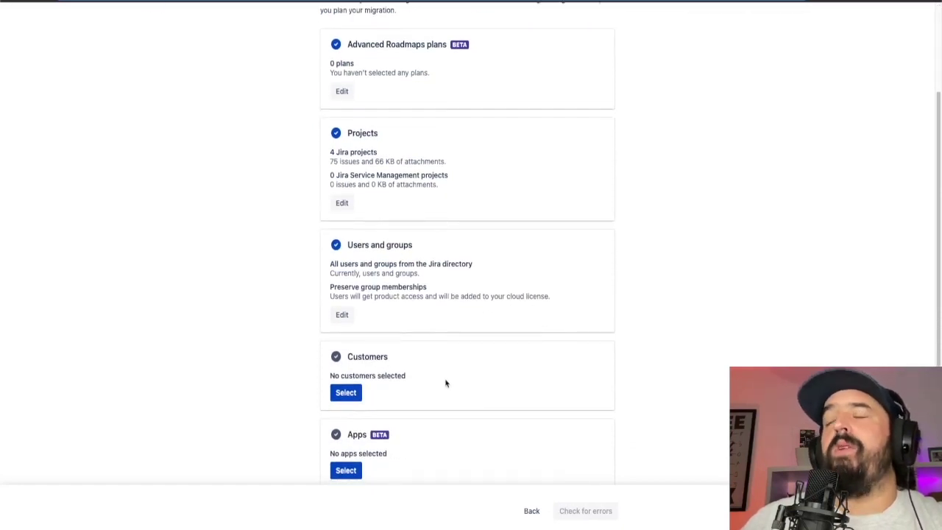
Set Customers to No customers so 0 customers are migrated.
scroll(445, 383, "down", 1)
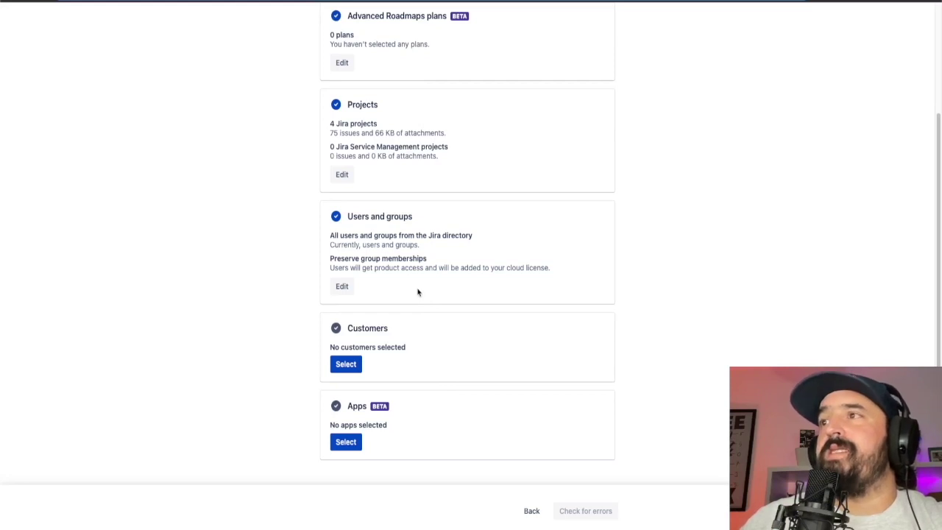
left_click(346, 364)
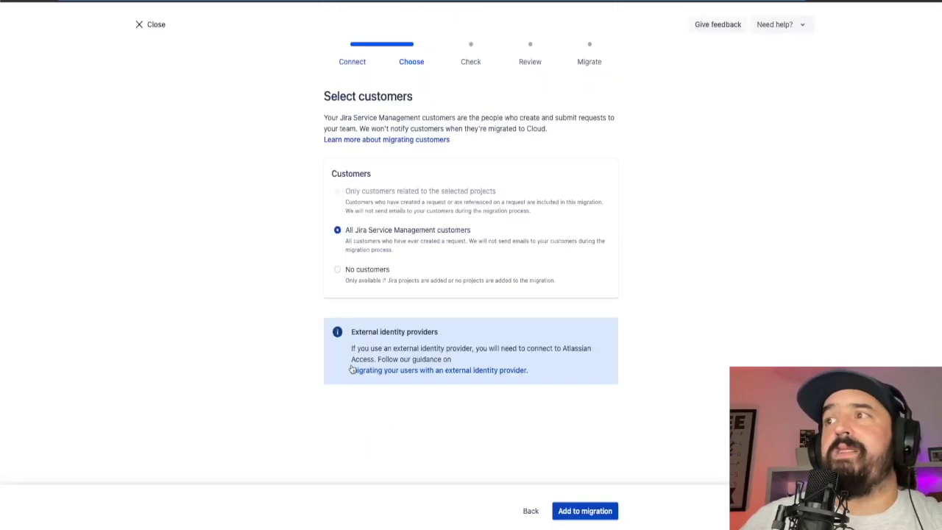
left_click(353, 271)
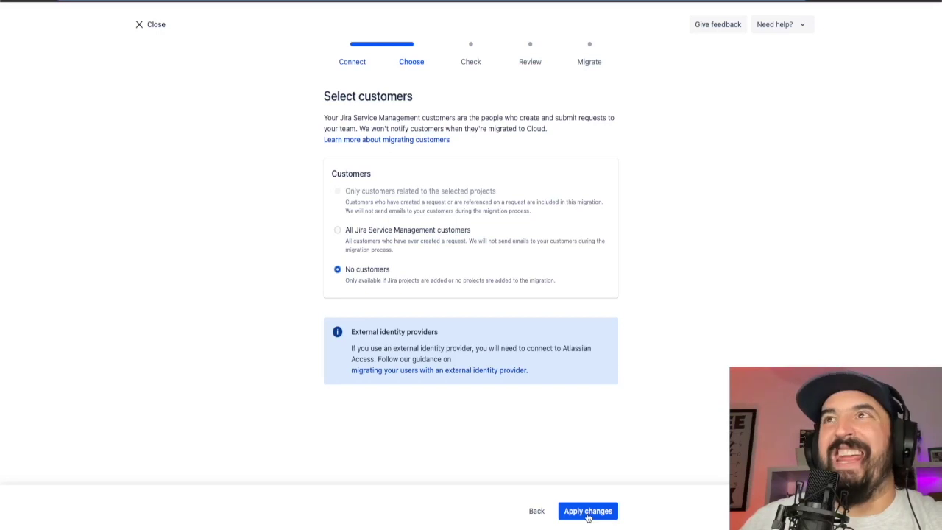
left_click(587, 512)
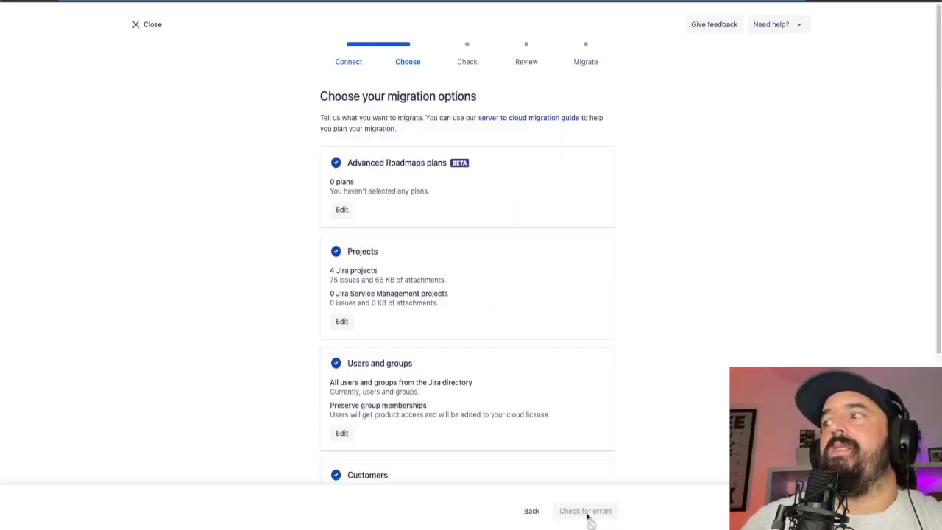
scroll(449, 412, "down", 3)
scroll(450, 409, "down", 1)
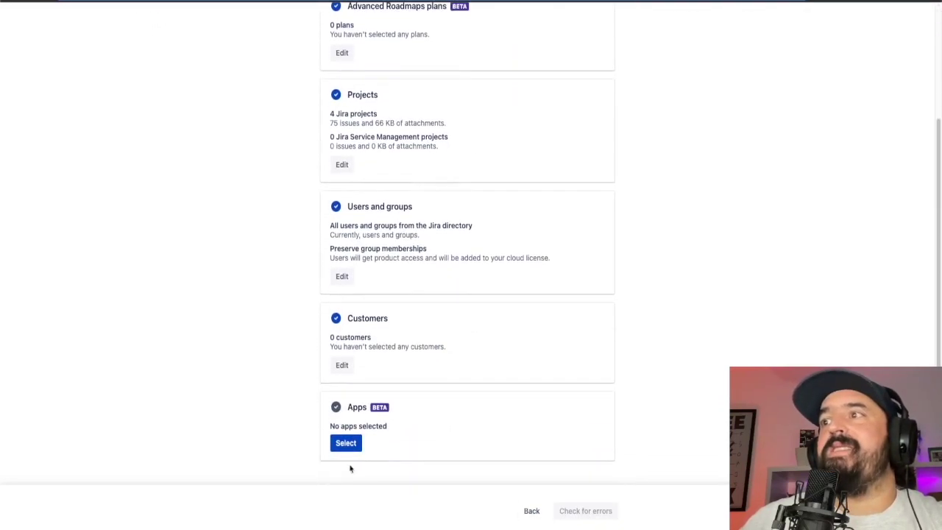
Include all apps marked Needed in cloud (1 app), then run the pre-migration error check.
left_click(343, 441)
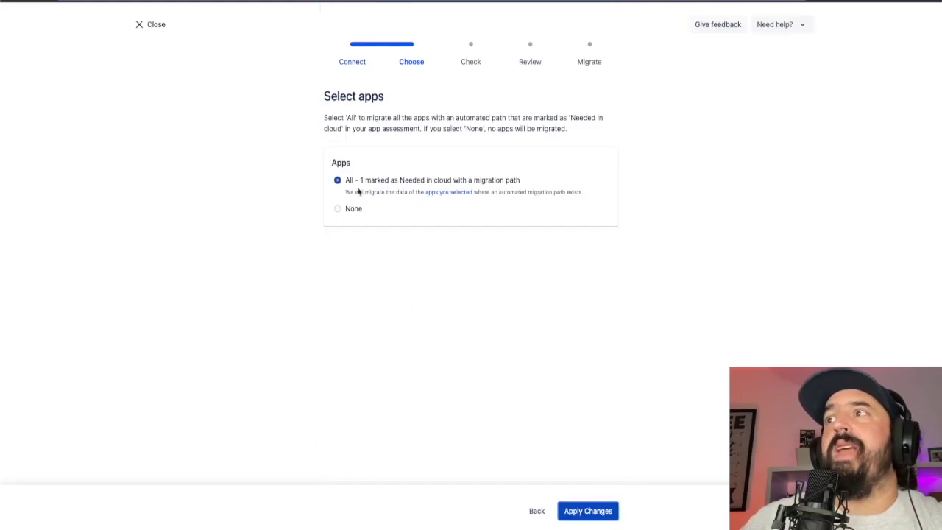
left_click_drag(362, 186, 520, 186)
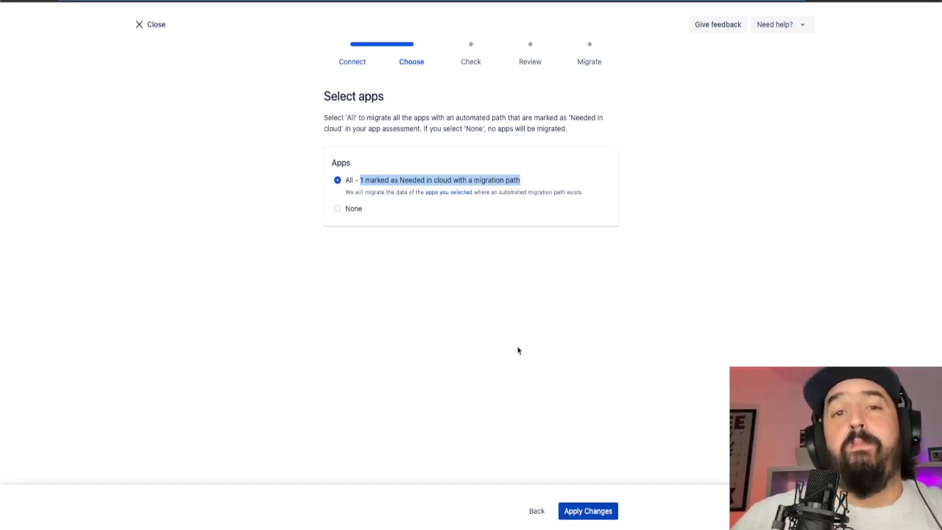
left_click(585, 513)
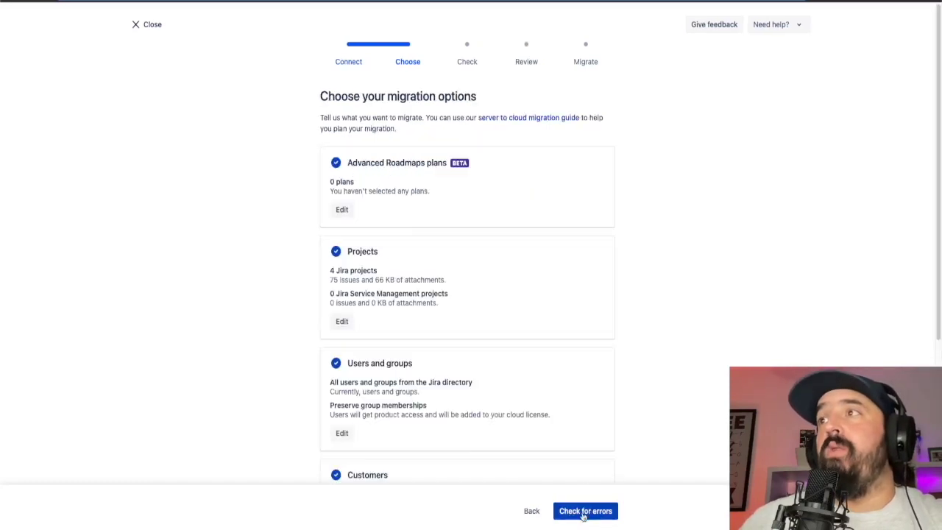
scroll(583, 508, "down", 3)
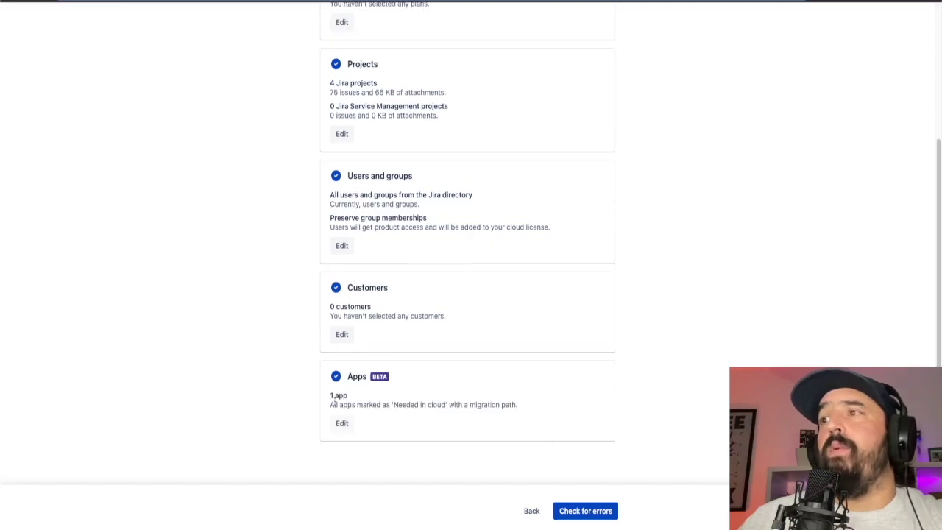
left_click_drag(342, 404, 494, 431)
left_click(484, 445)
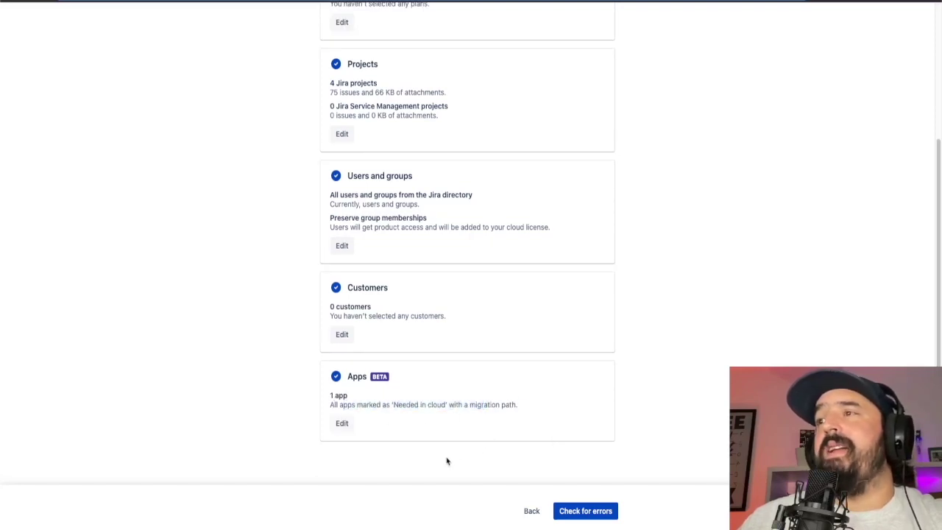
left_click(585, 511)
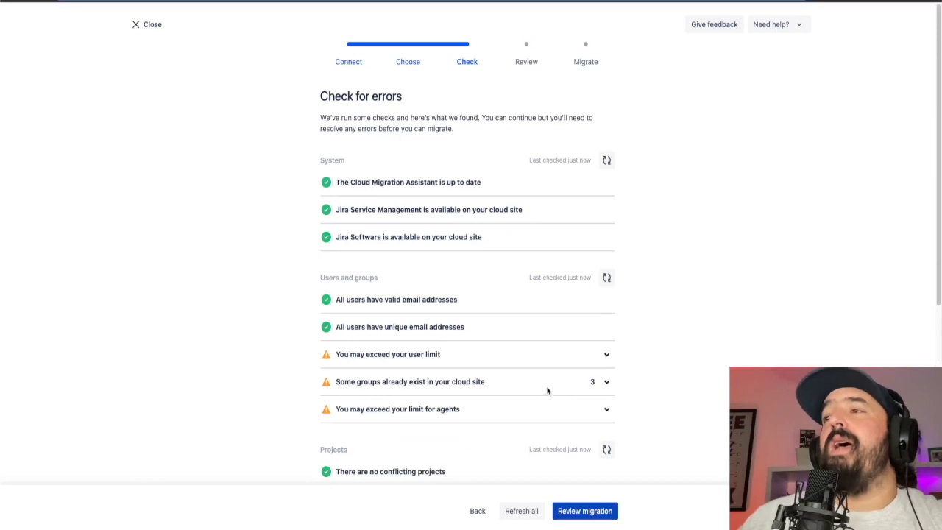
Go over the user limit and existing group warnings, then continue to the migration review.
scroll(546, 388, "down", 1)
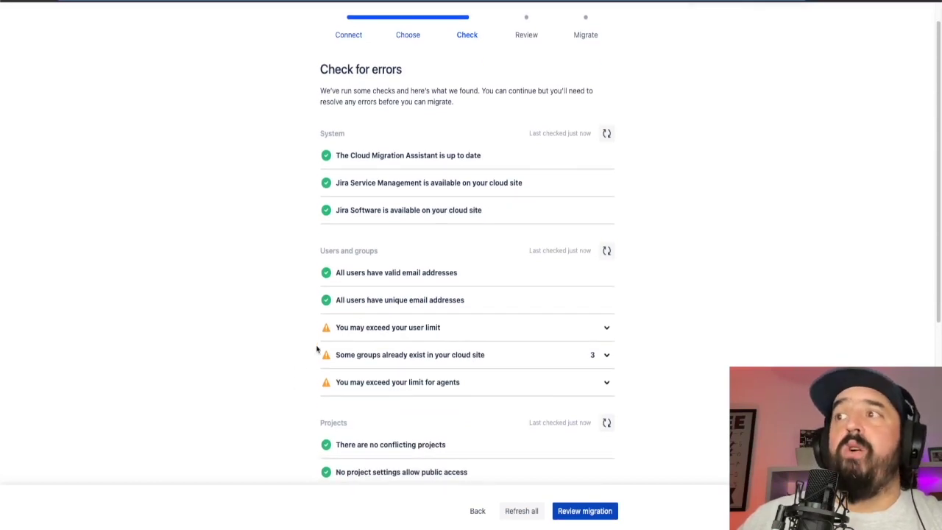
left_click_drag(344, 327, 435, 327)
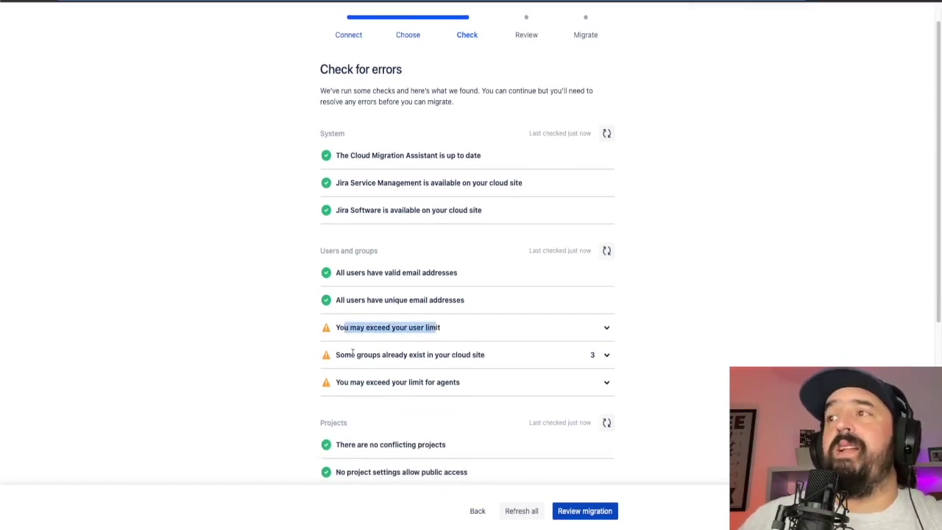
left_click_drag(352, 354, 450, 359)
scroll(489, 385, "down", 2)
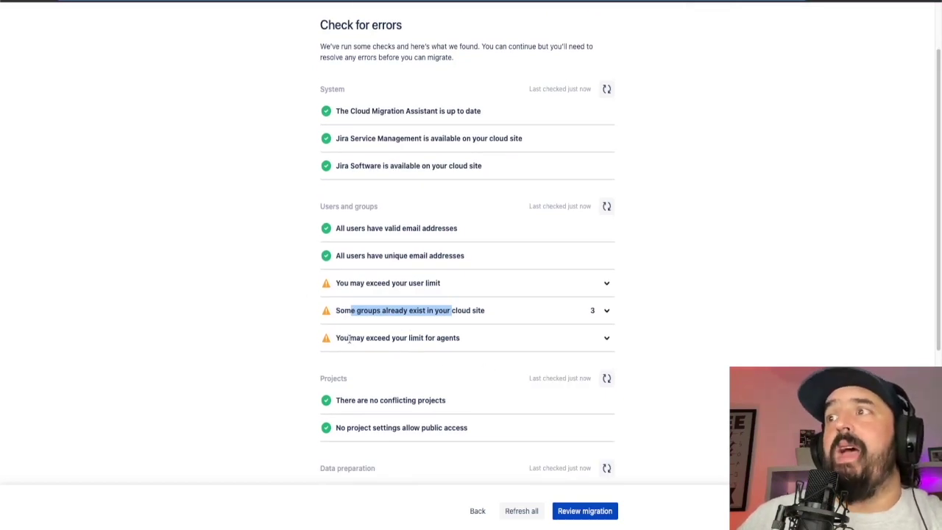
left_click_drag(350, 338, 440, 340)
scroll(490, 365, "down", 1)
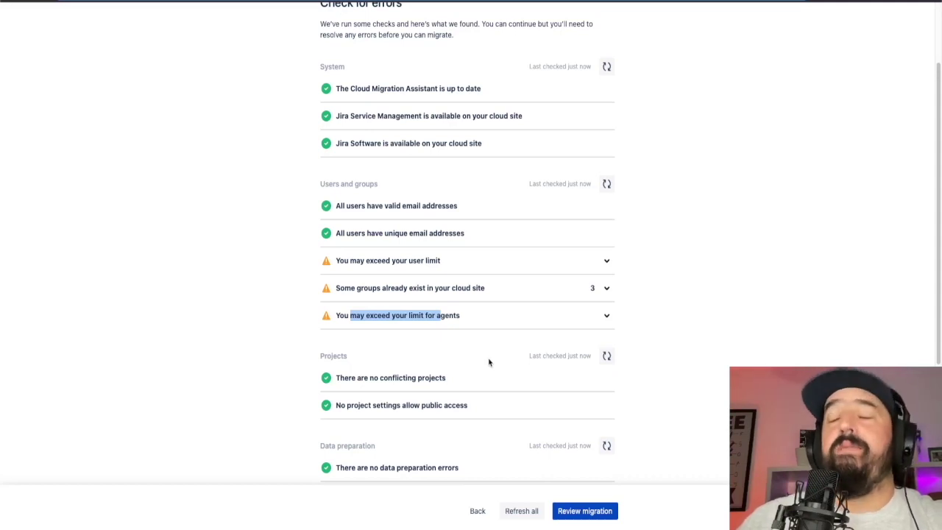
scroll(488, 362, "down", 1)
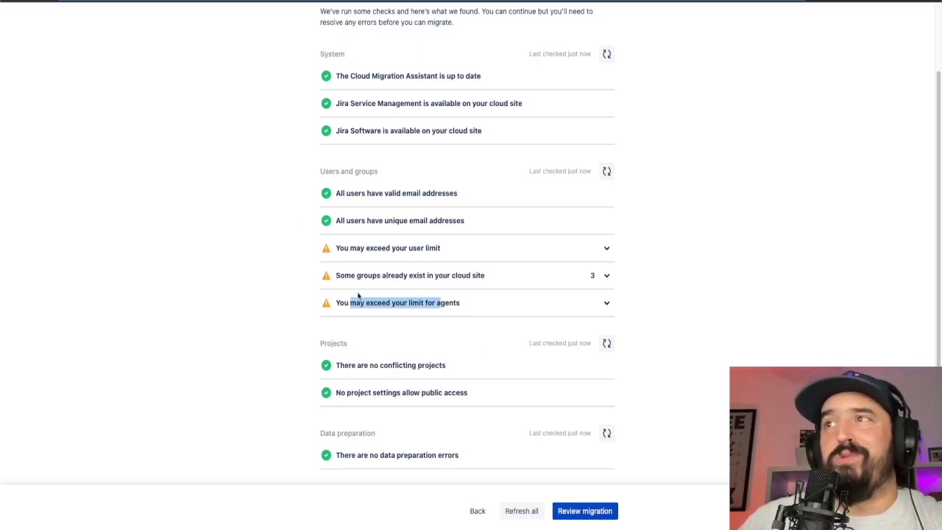
scroll(498, 377, "down", 1)
scroll(503, 390, "down", 1)
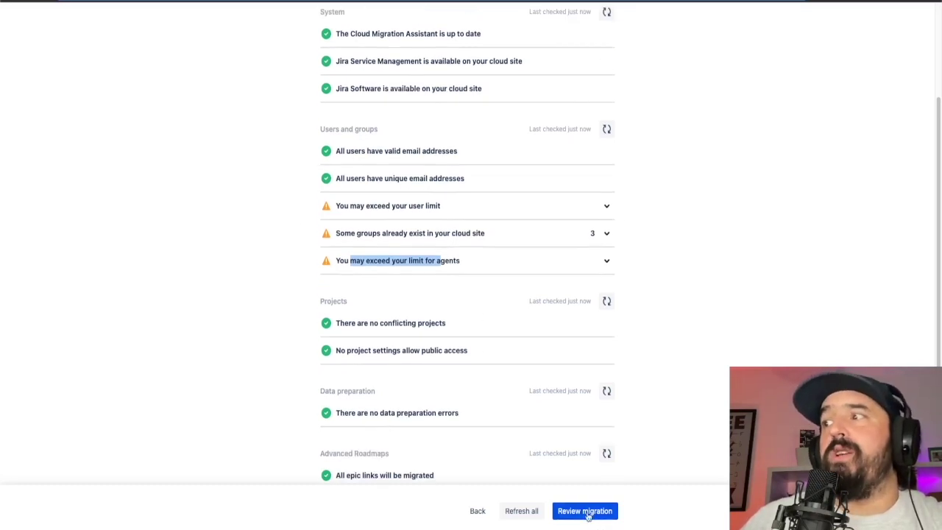
left_click(586, 511)
scroll(425, 358, "down", 3)
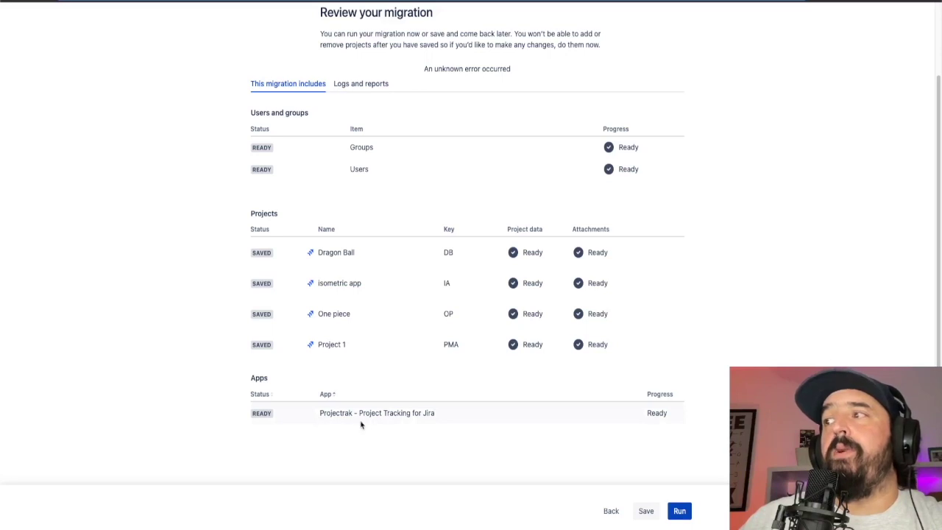
Run The Deiser Connection Migration 2, view its details and dismiss the plans error toast.
left_click(674, 512)
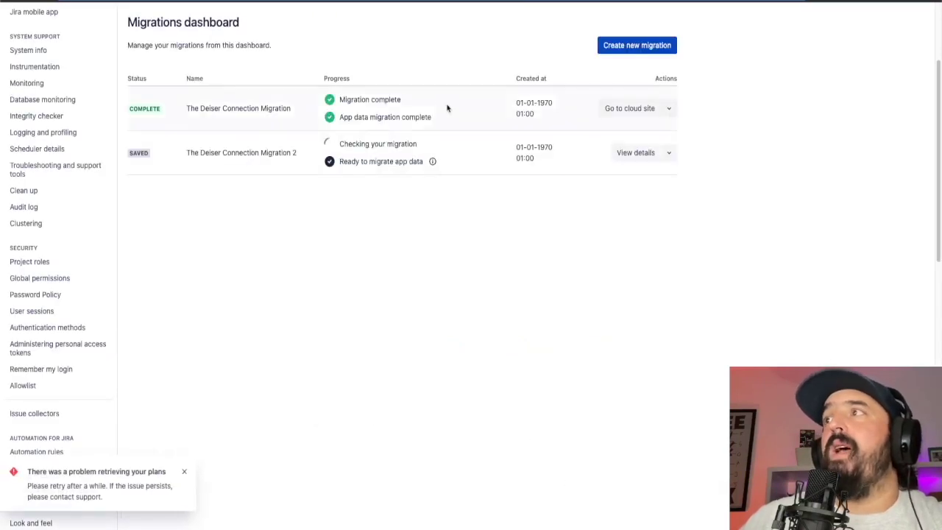
left_click(635, 152)
scroll(462, 375, "down", 4)
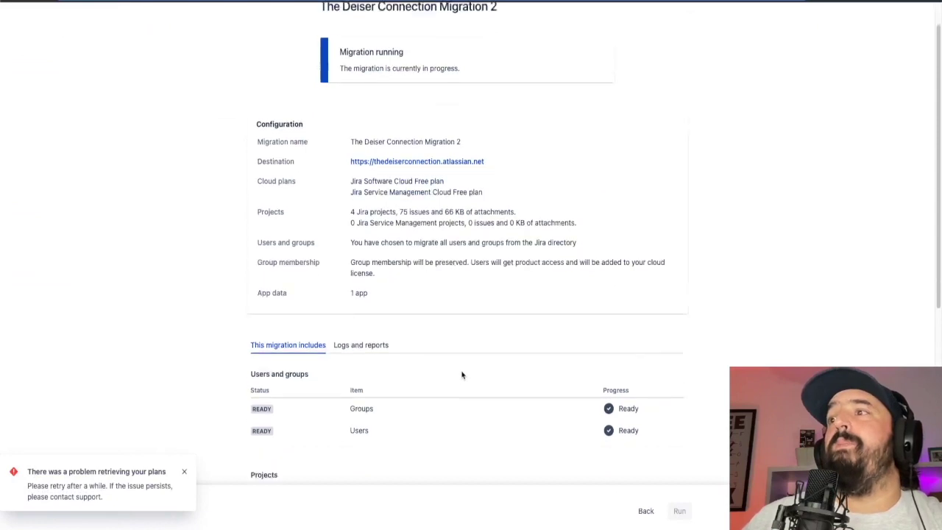
left_click(185, 471)
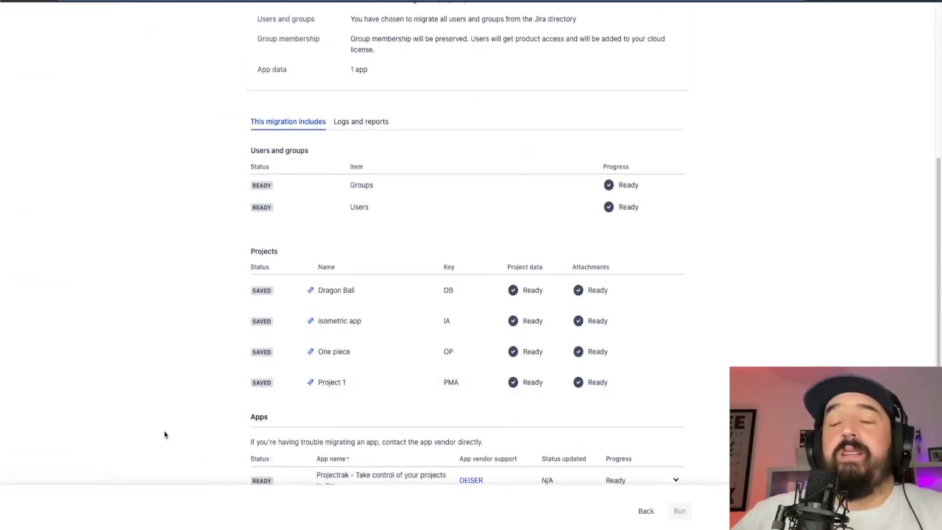
scroll(169, 378, "down", 2)
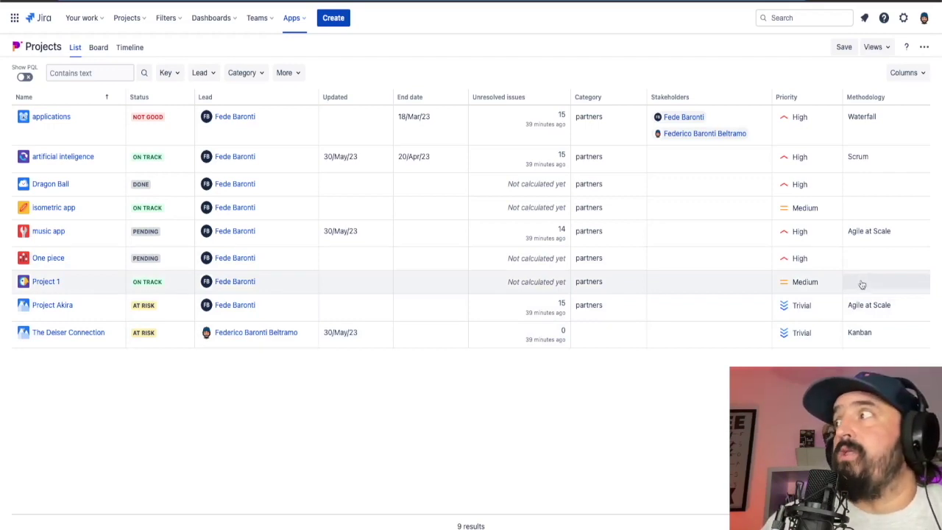
left_click(46, 282)
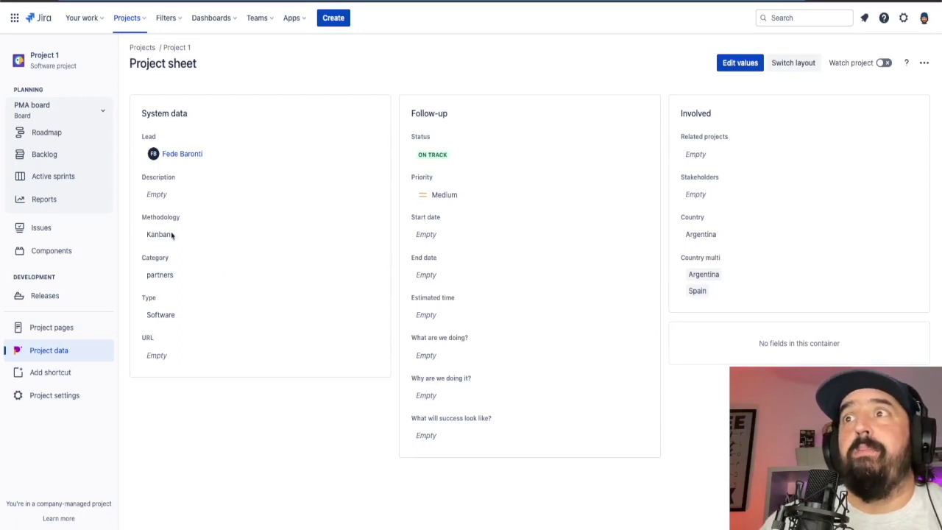
left_click_drag(171, 234, 141, 234)
left_click_drag(714, 235, 680, 236)
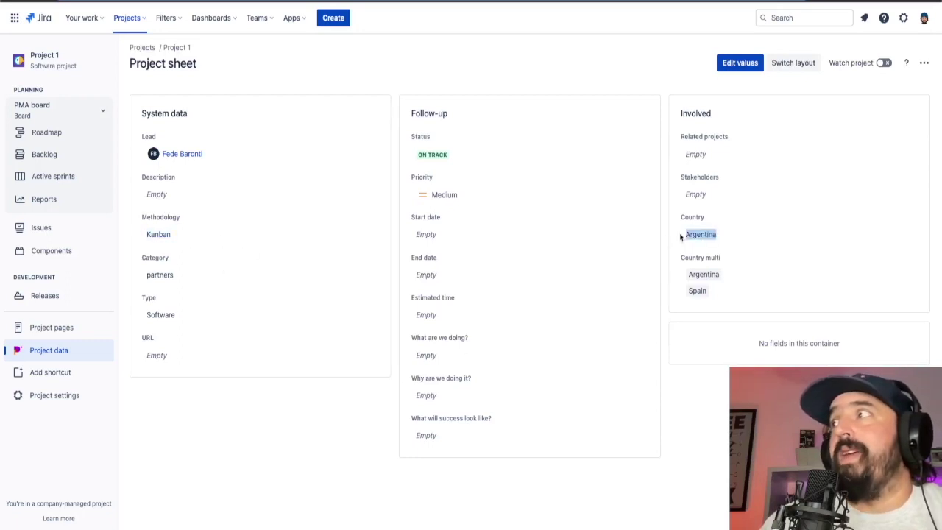
left_click(292, 18)
left_click(336, 64)
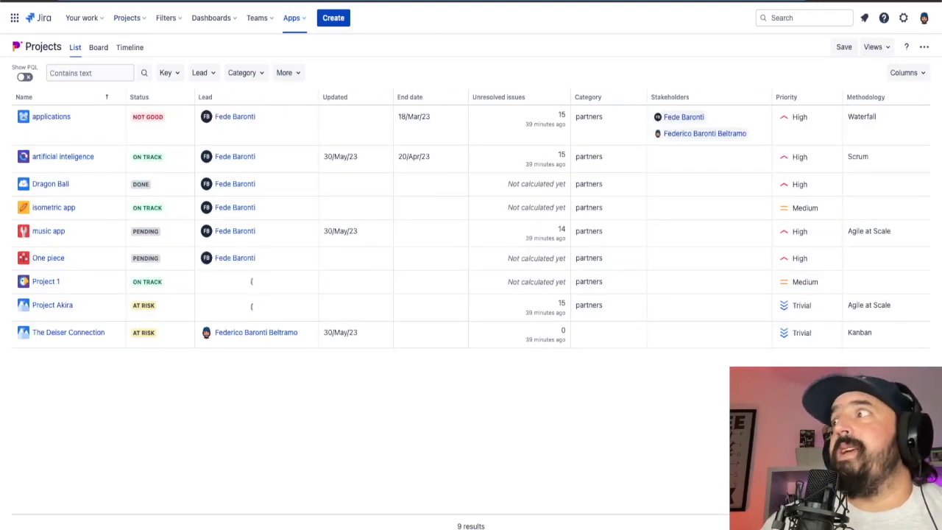
Set Project 1's methodology to Scrum, and One piece and isometric app to Kanban.
left_click(865, 282)
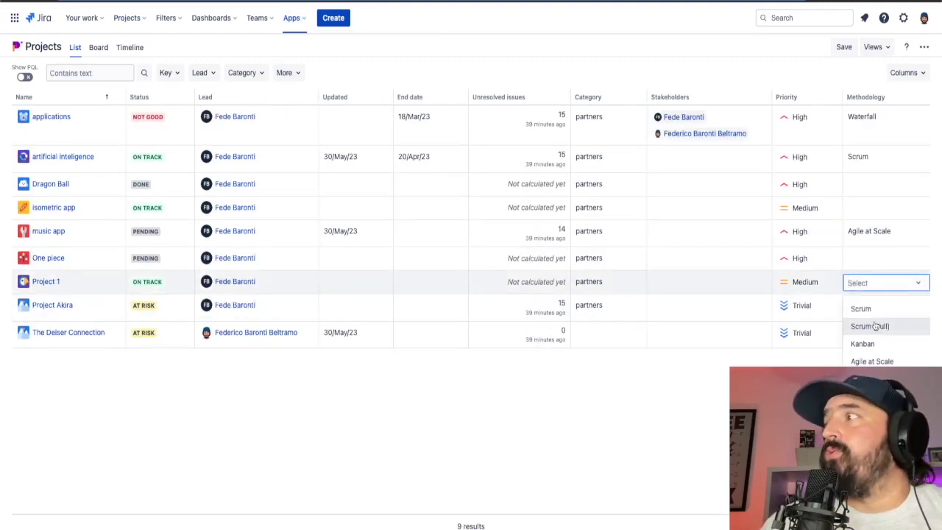
left_click(873, 326)
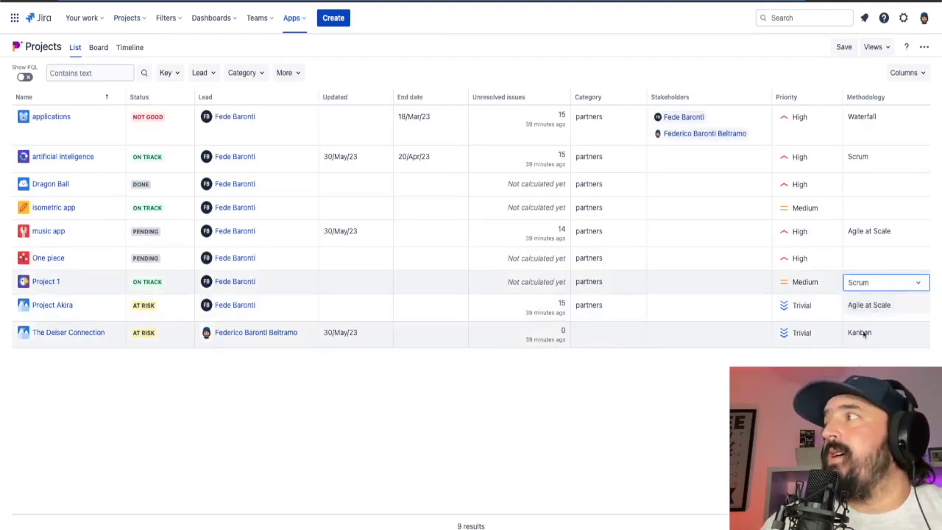
left_click(866, 259)
left_click(861, 319)
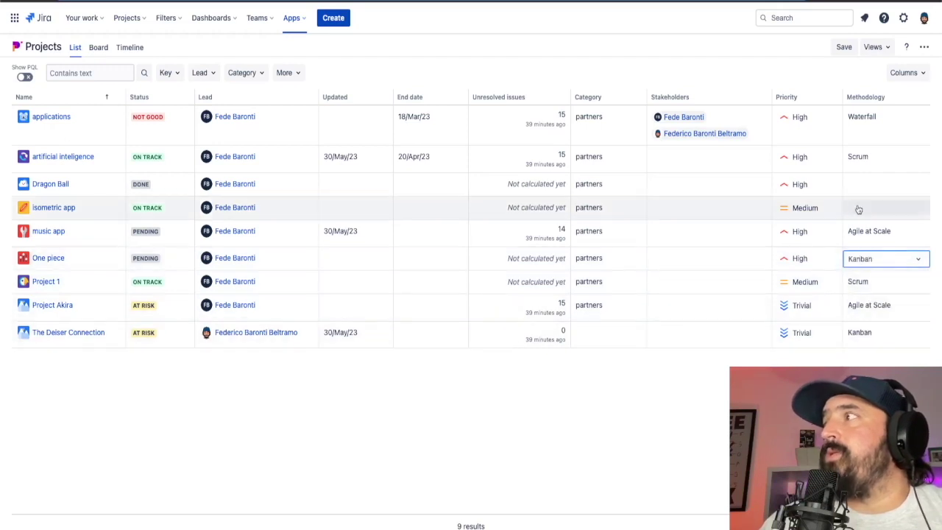
left_click(858, 208)
left_click(860, 269)
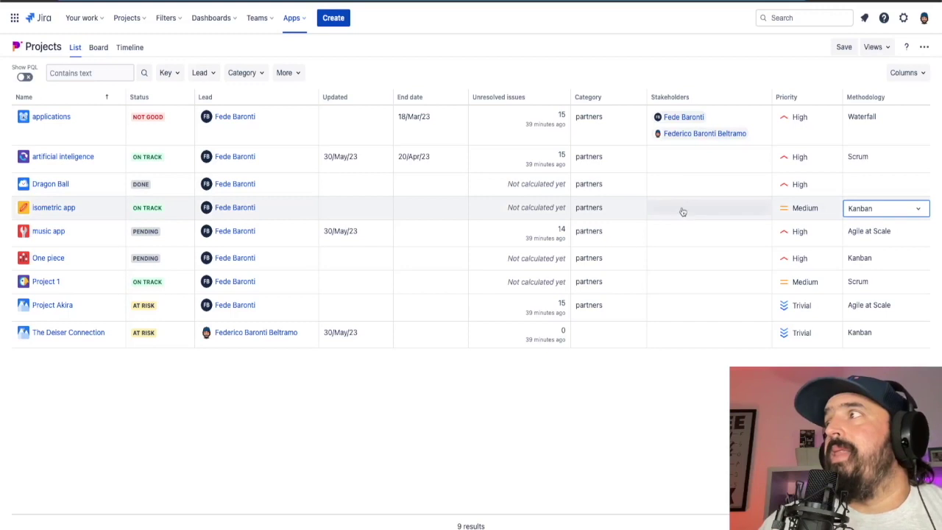
Assign two stakeholders to isometric app and one stakeholder to One piece.
left_click(682, 212)
left_click(686, 280)
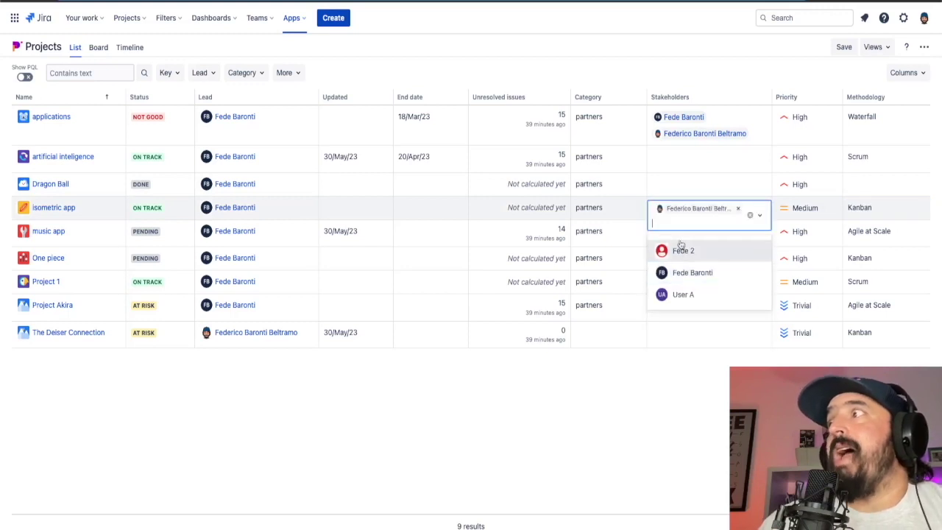
left_click(695, 273)
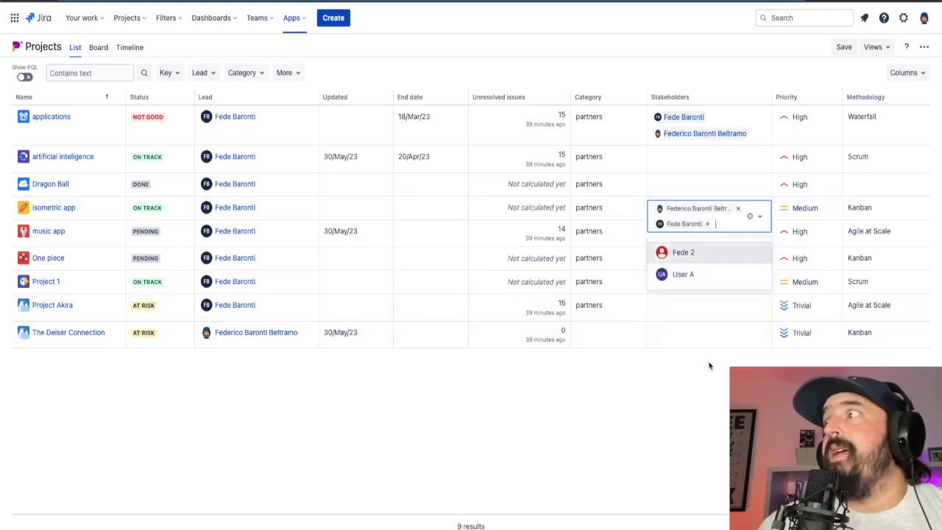
left_click(709, 366)
left_click(676, 277)
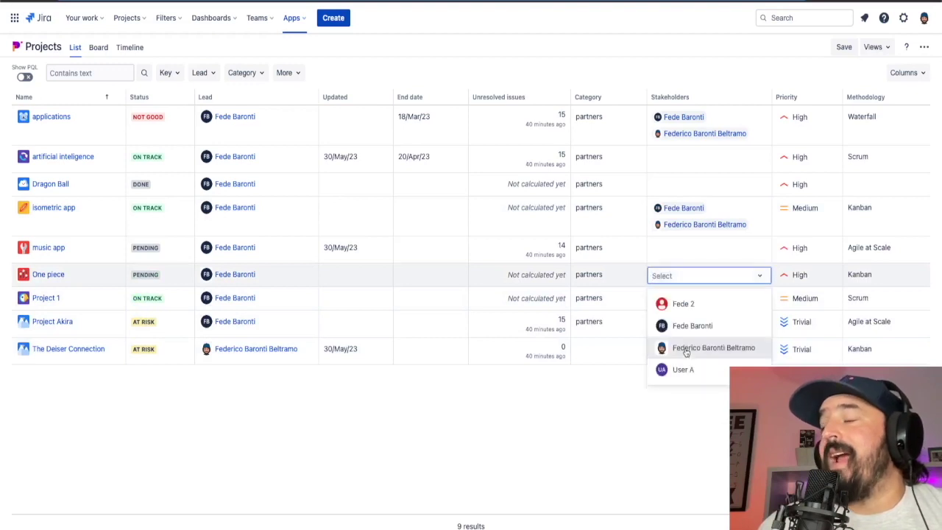
left_click(685, 370)
left_click(699, 425)
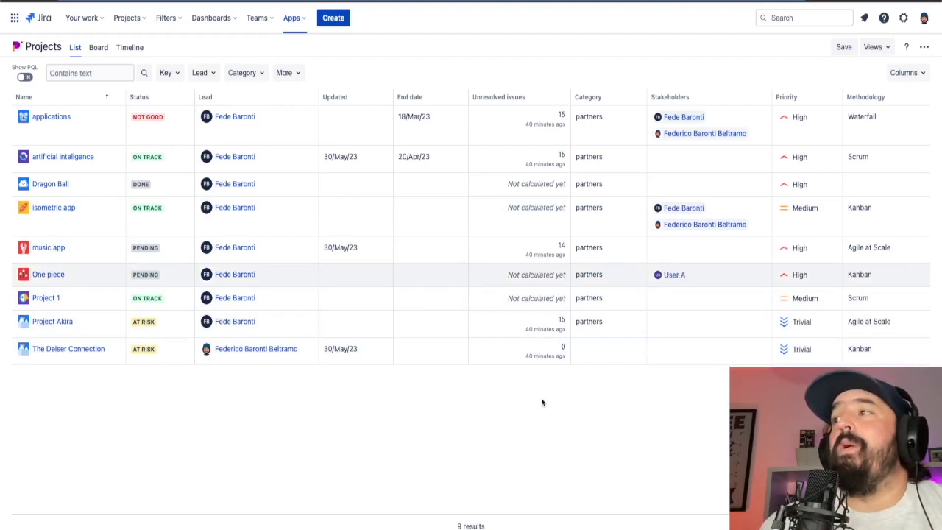